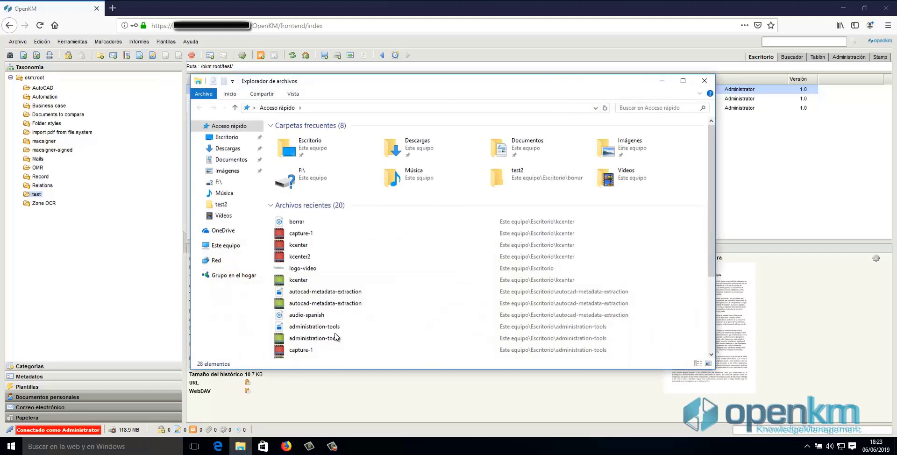
In Descargas, select the jdk-8u211-windows-x64 installer to run it
left_click(234, 148)
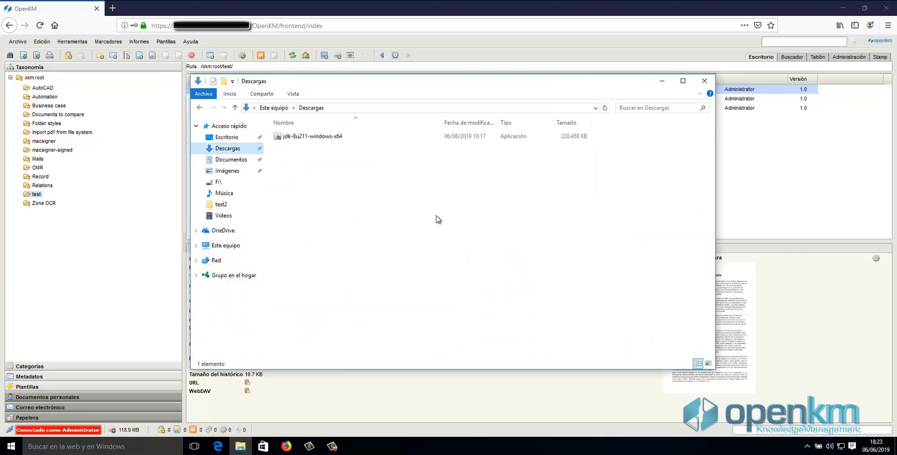
left_click(296, 139)
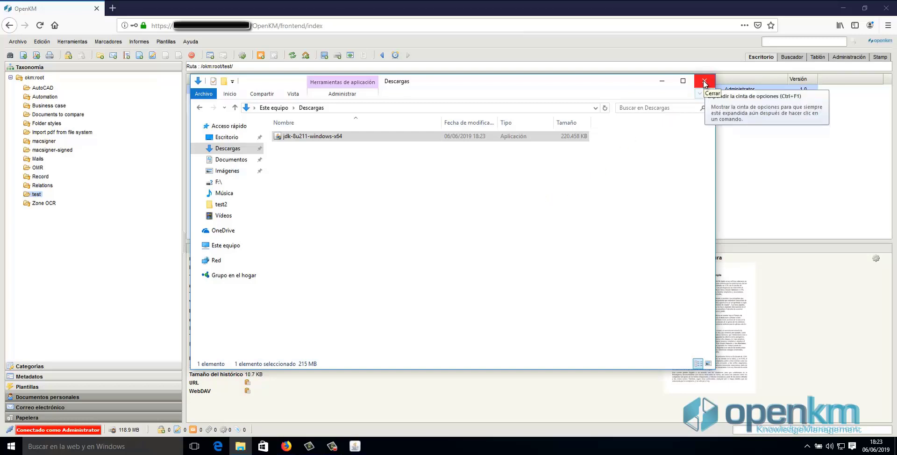
Go through JDK 8 Update 211 setup with the default features, then close the finished installer
left_click(355, 446)
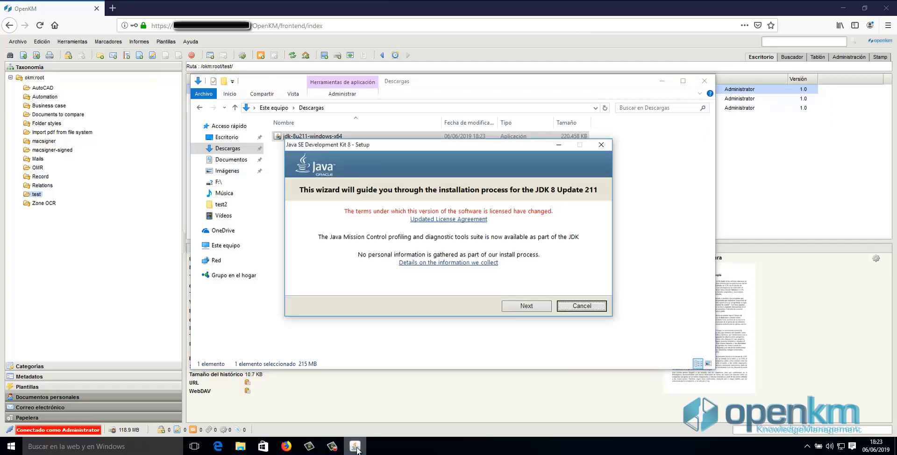
left_click(525, 305)
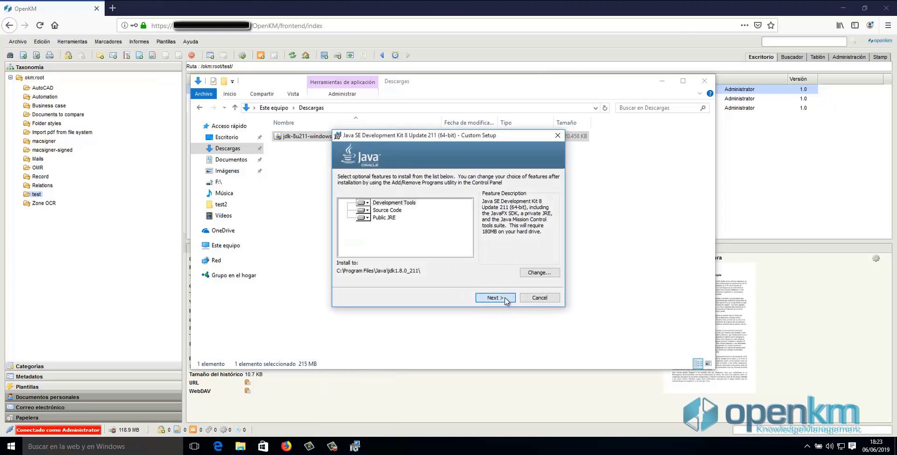
left_click(505, 297)
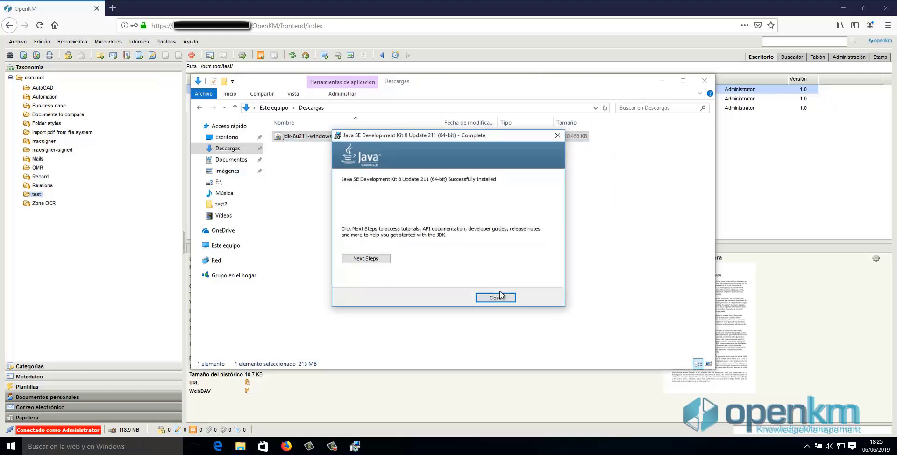
left_click(502, 298)
Run java -version in Command Prompt to confirm Java 1.8.0_211 is installed
left_click(49, 445)
type("cmd")
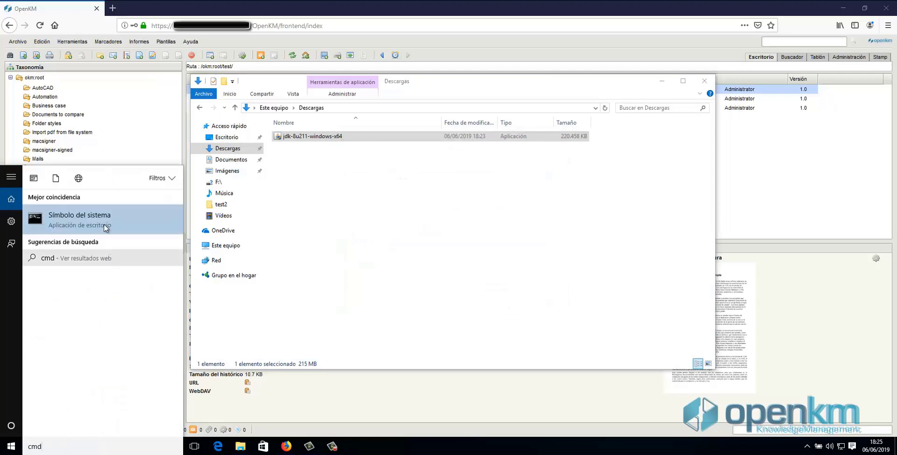
left_click(104, 223)
left_click(478, 164)
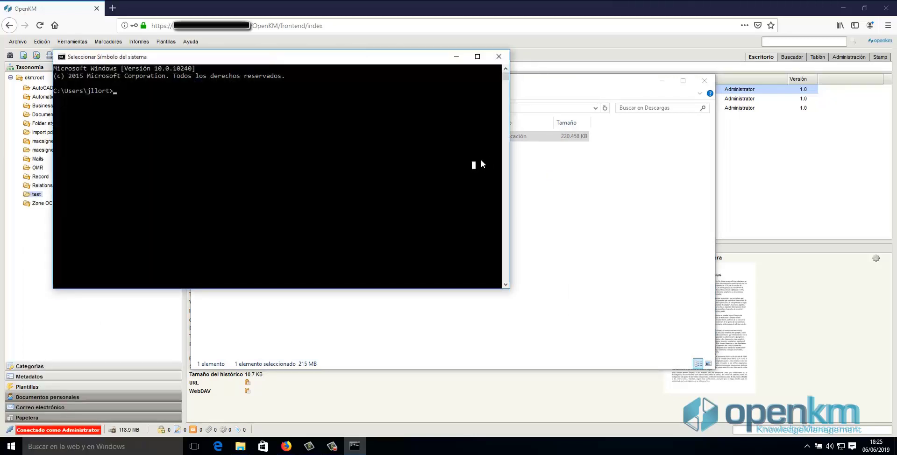
type("java -version")
key("Return")
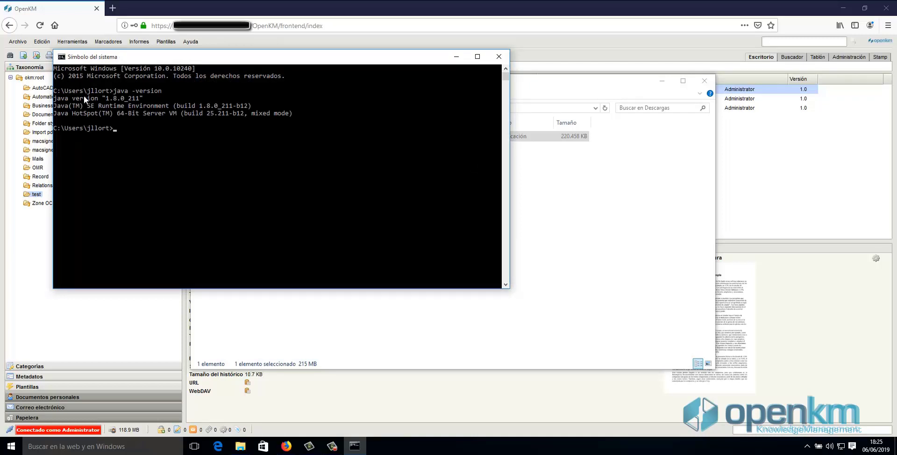
Close the console and search Windows for java
left_click(499, 56)
left_click(115, 447)
type("java")
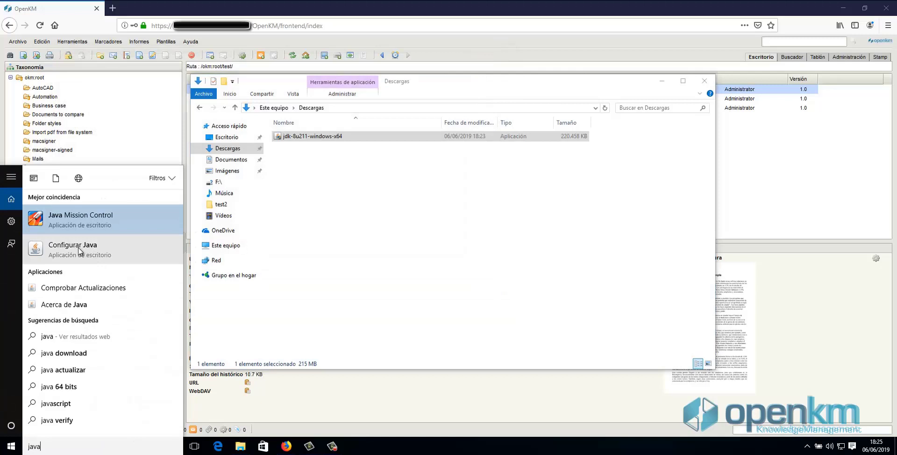
Launch Configurar Java and go to its Seguridad settings
left_click(79, 252)
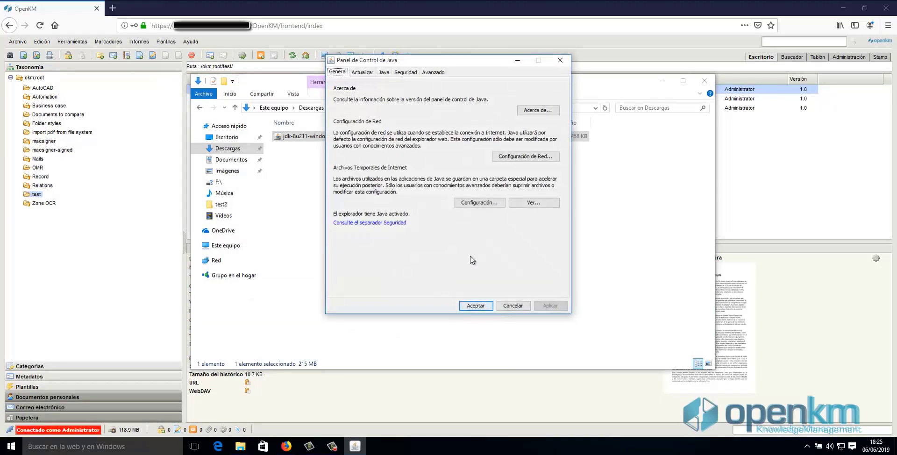
left_click(368, 75)
left_click(384, 74)
left_click(405, 74)
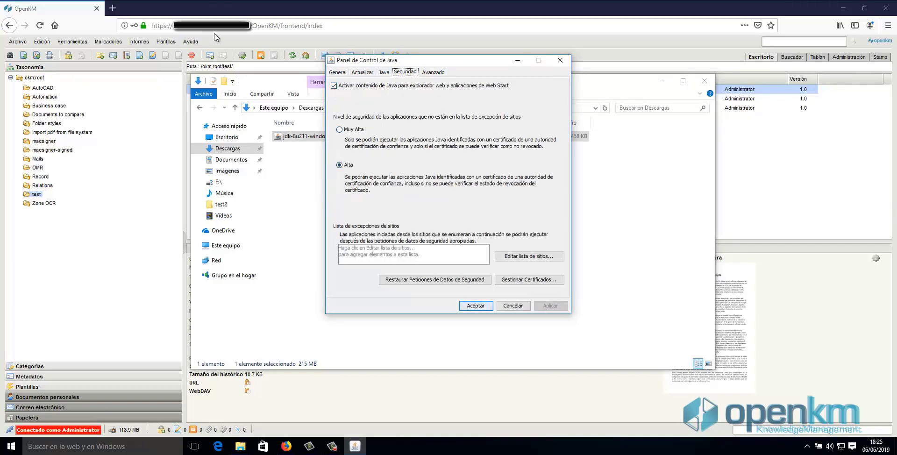
Copy the OpenKM server's https address and add it to the exception site list
left_click(127, 19)
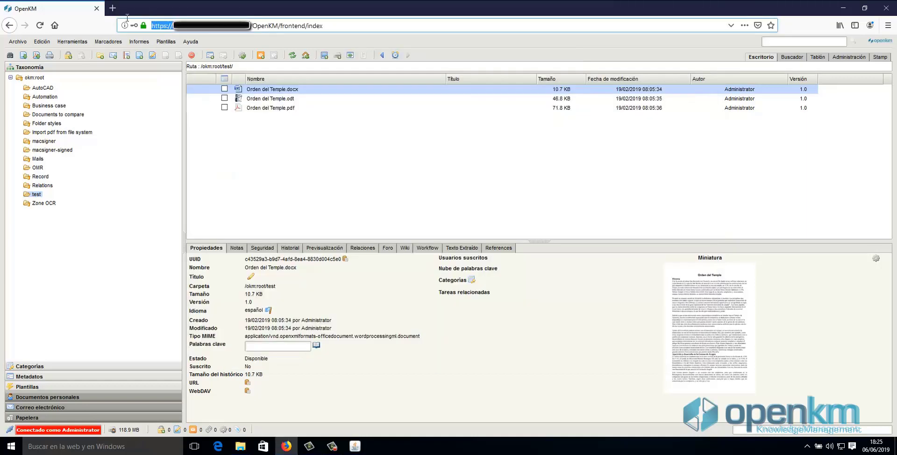
left_click(355, 446)
left_click(521, 258)
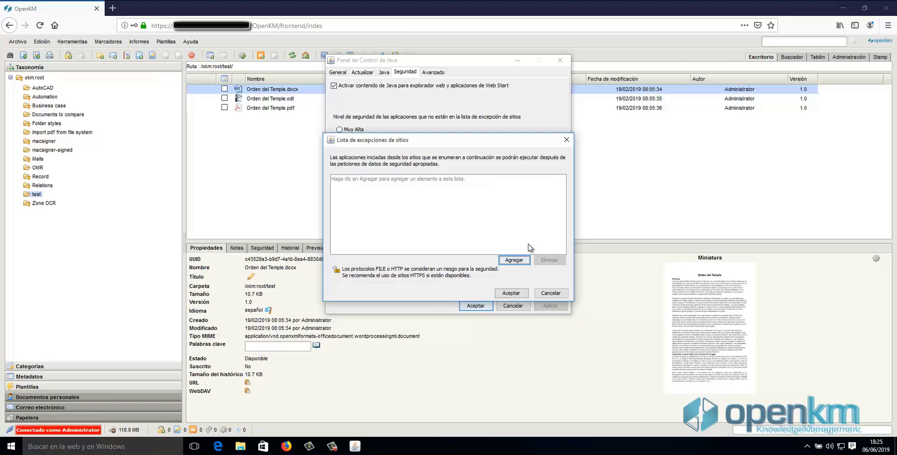
left_click(514, 260)
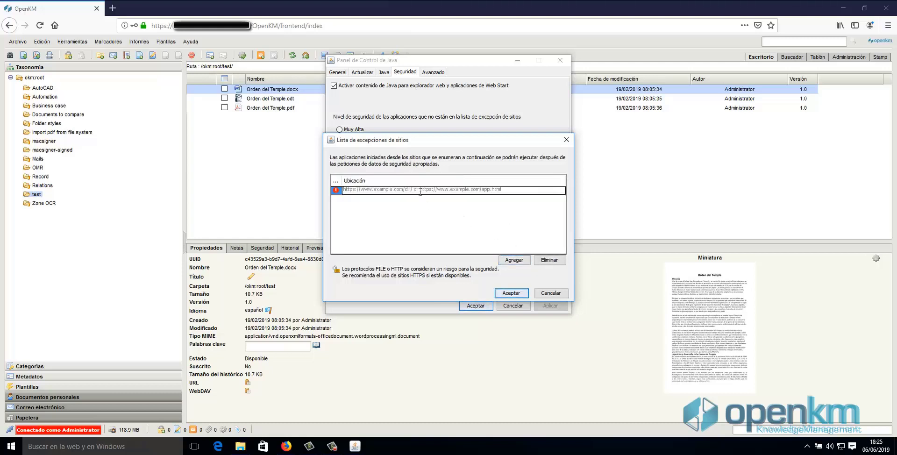
key("ctrl+v")
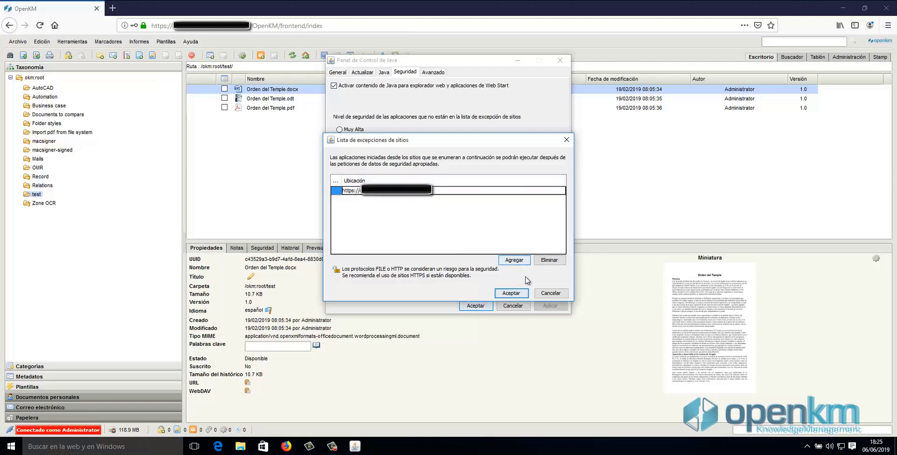
left_click(511, 293)
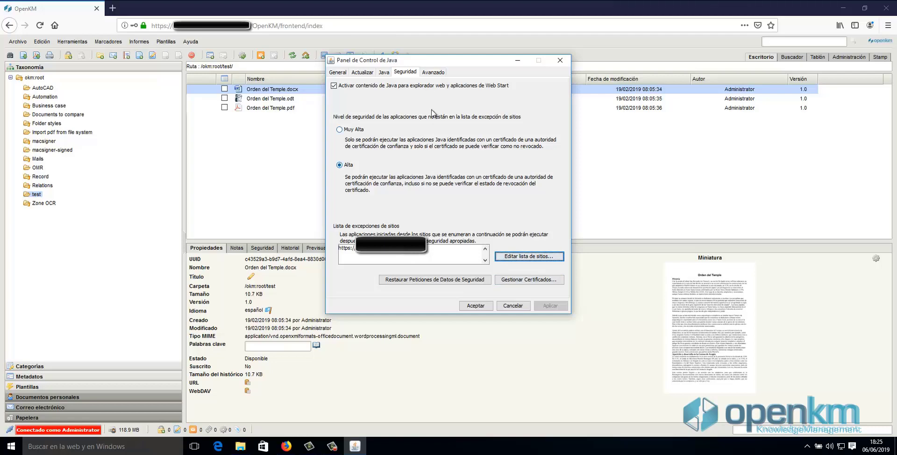
Look through the Avanzado options, then accept and close the Java Control Panel
left_click(434, 73)
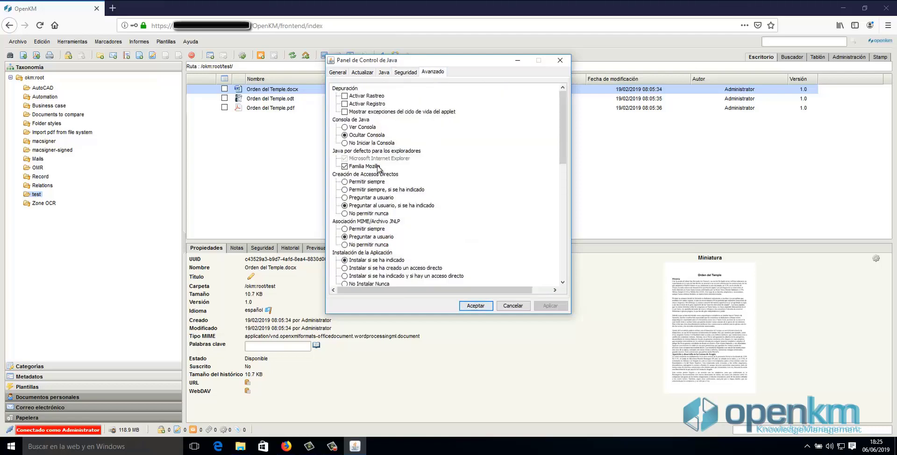
scroll(461, 189, "down", 3)
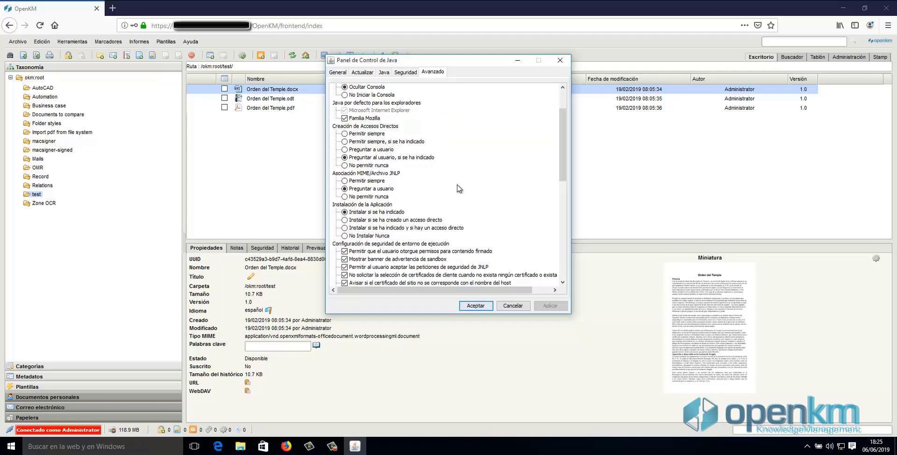
scroll(460, 188, "down", 1)
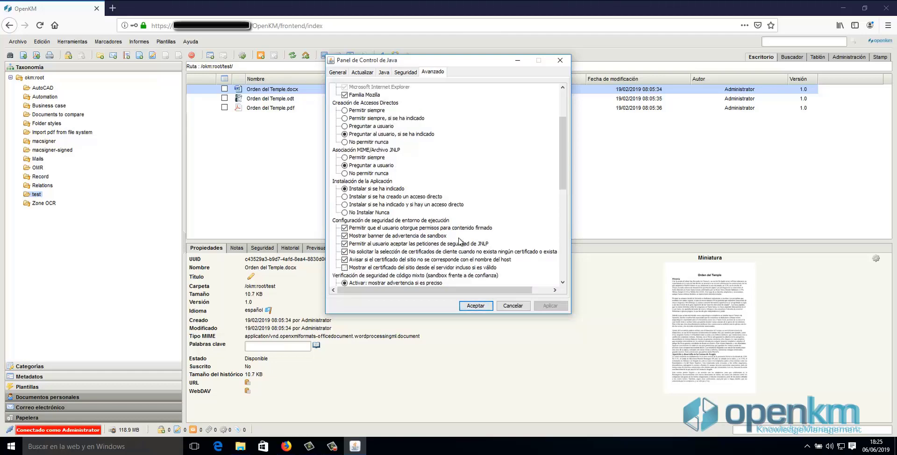
scroll(478, 246, "down", 2)
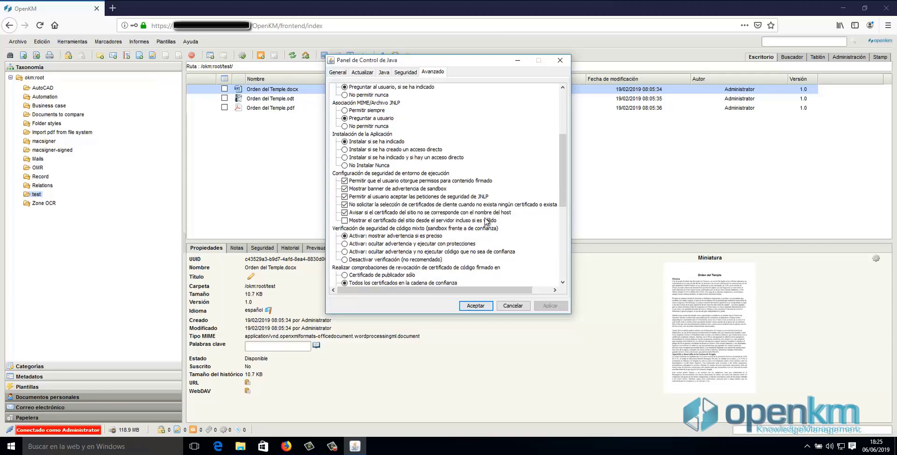
scroll(487, 221, "down", 2)
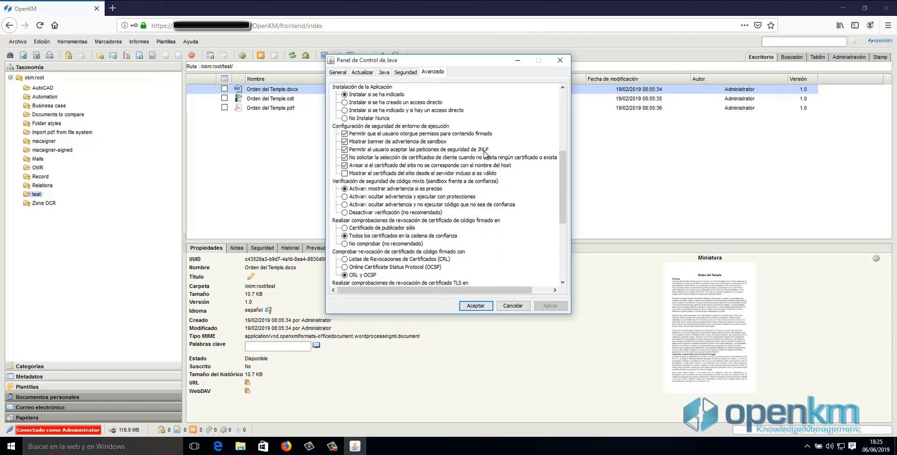
scroll(486, 154, "down", 1)
scroll(485, 154, "down", 1)
scroll(486, 154, "down", 2)
scroll(486, 154, "down", 2)
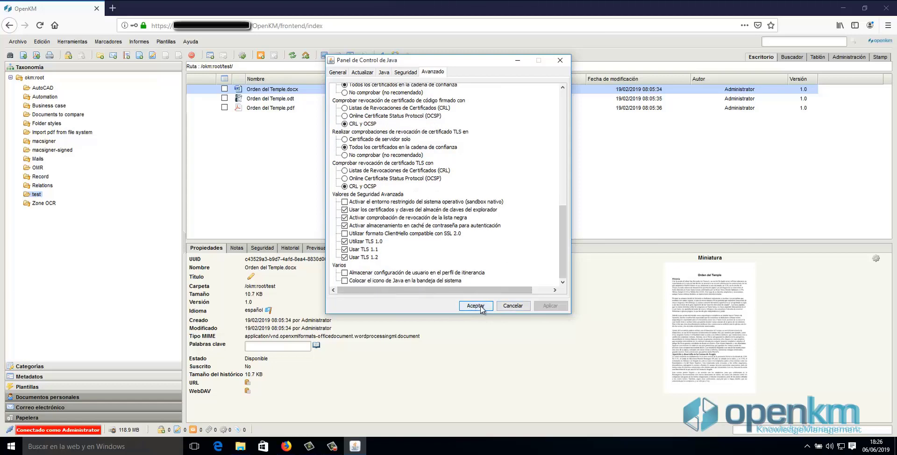
left_click(476, 306)
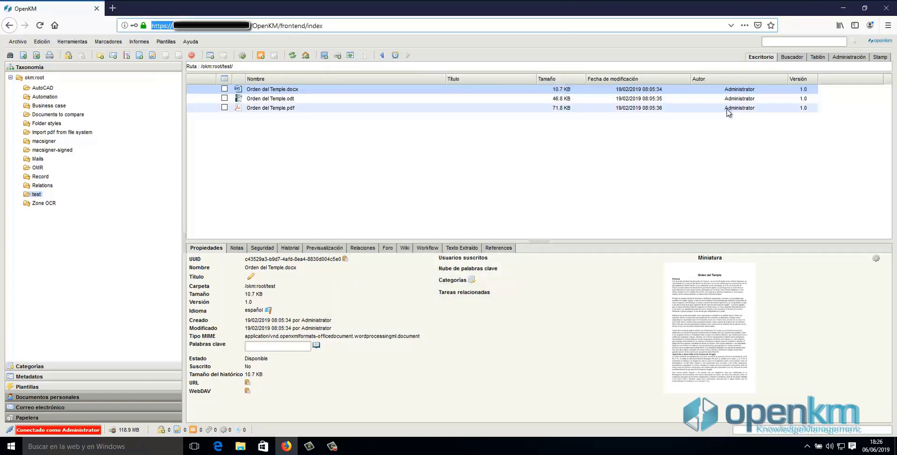
Check the Aplicaciones section in Firefox Opciones for downloaded file handling
left_click(887, 26)
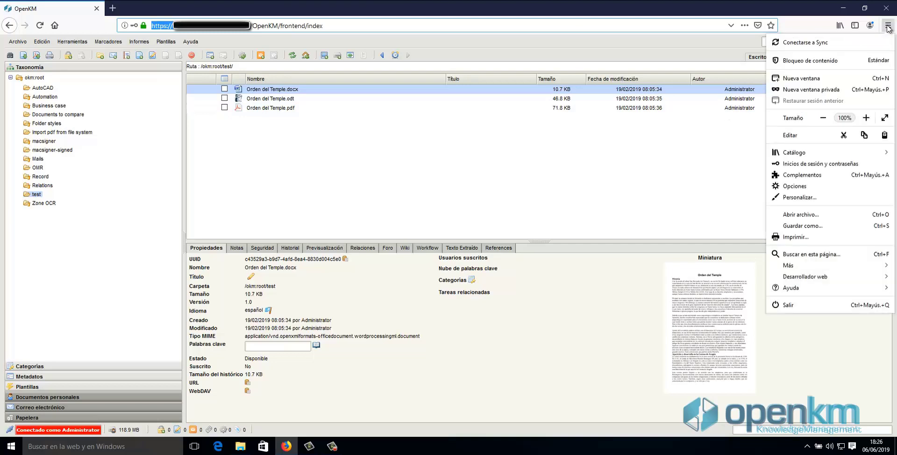
left_click(805, 187)
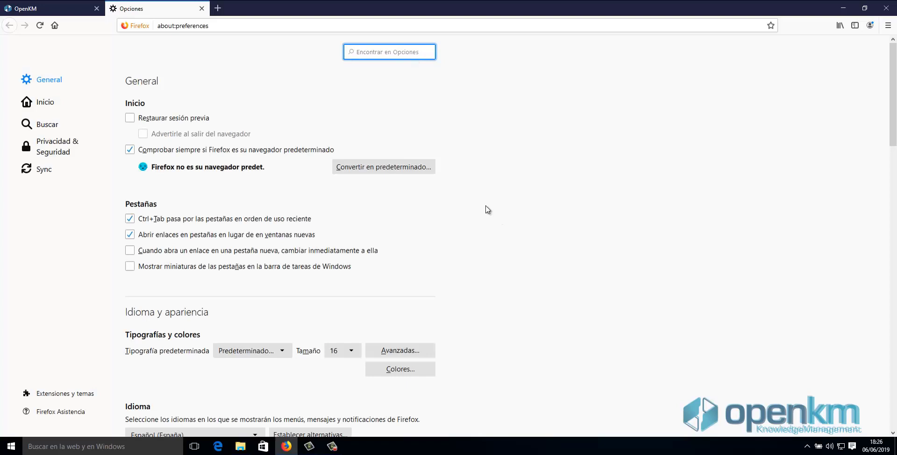
scroll(488, 210, "down", 10)
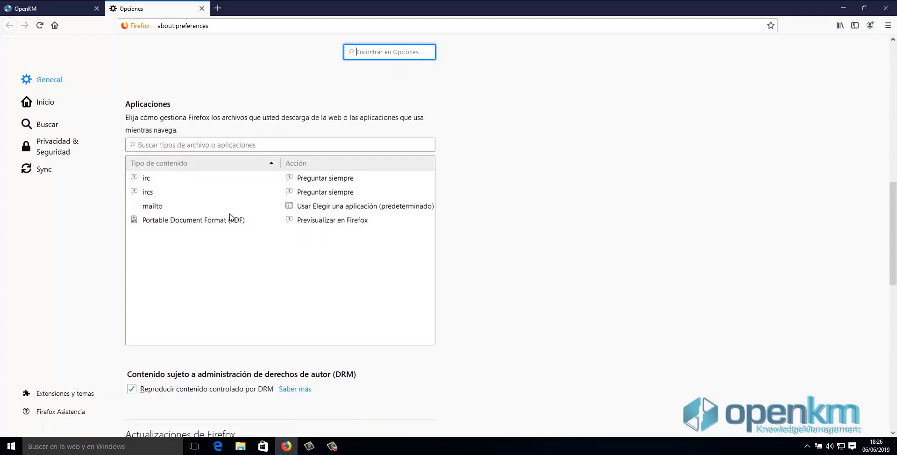
Close the options tab, Firefox, and the Descargas Explorer window
left_click(202, 9)
left_click(885, 8)
left_click(703, 82)
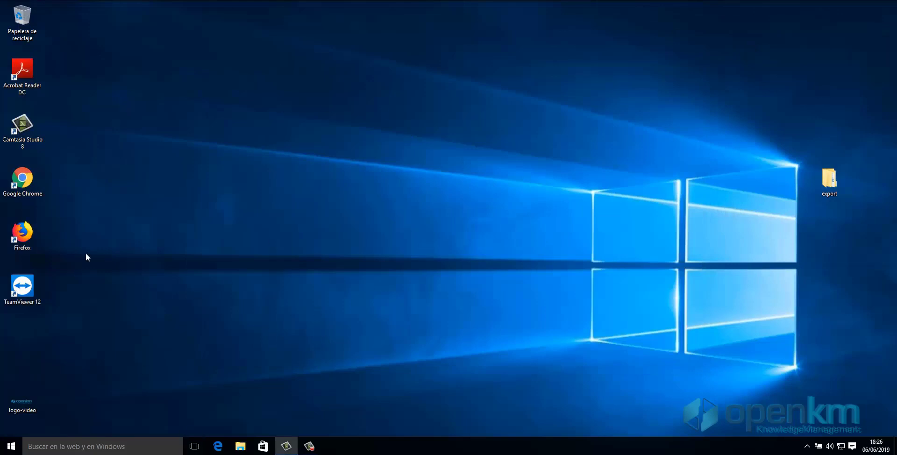
Launch Firefox, accept the default-browser prompt, and pick Firefox under Explorador web instead of Edge
double_click(22, 234)
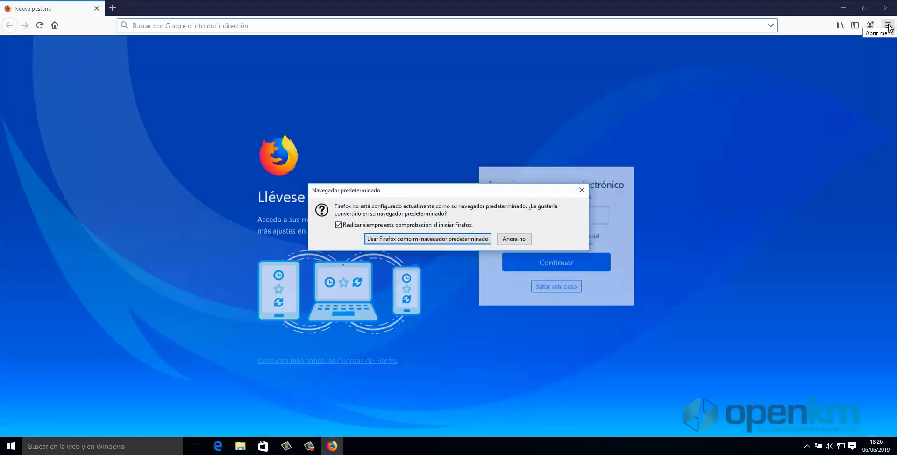
left_click(472, 239)
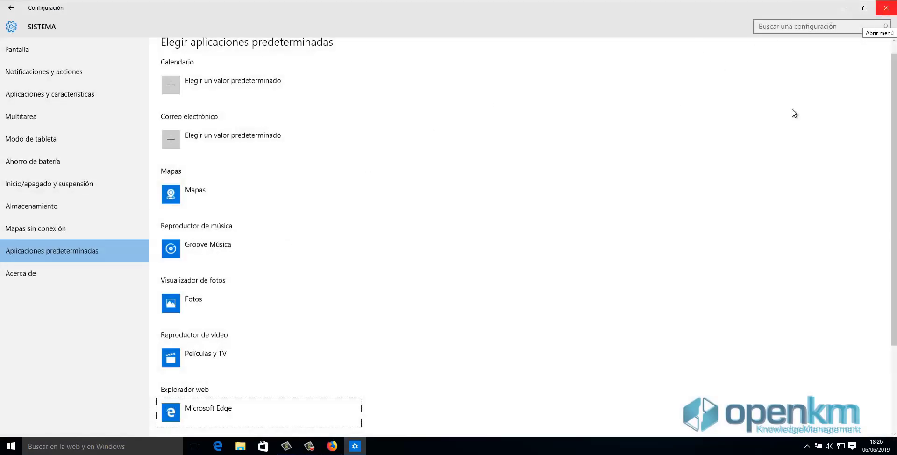
left_click(250, 415)
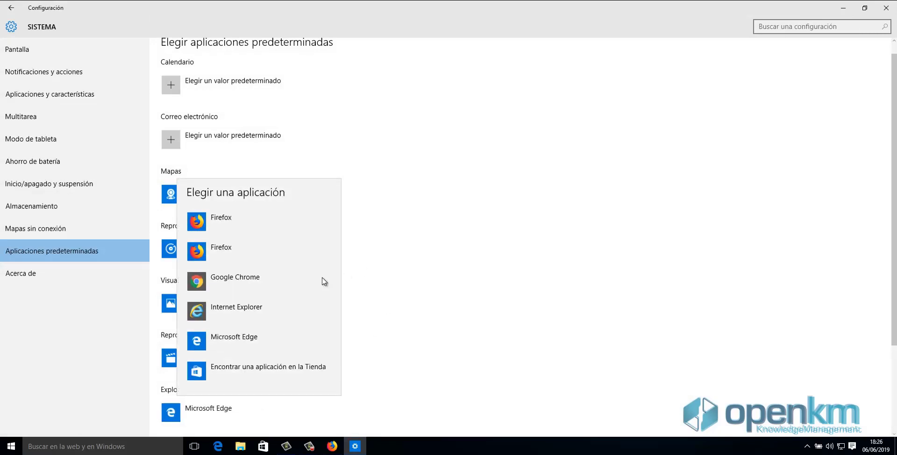
left_click(235, 252)
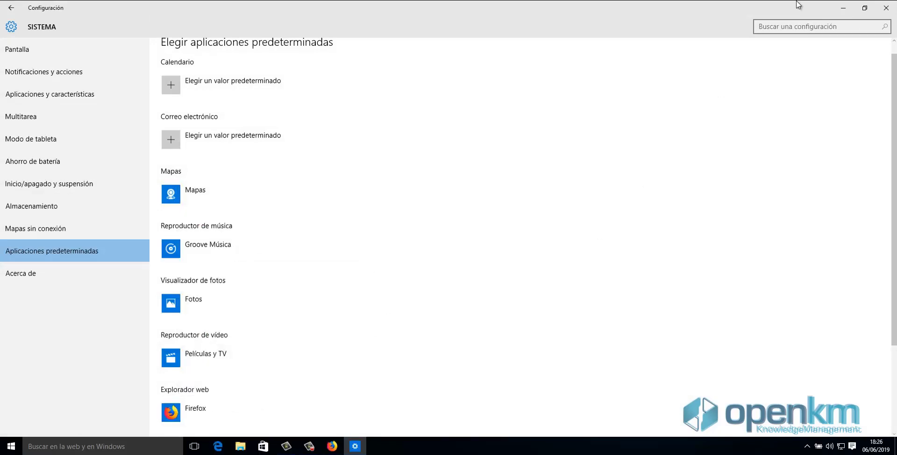
left_click(888, 11)
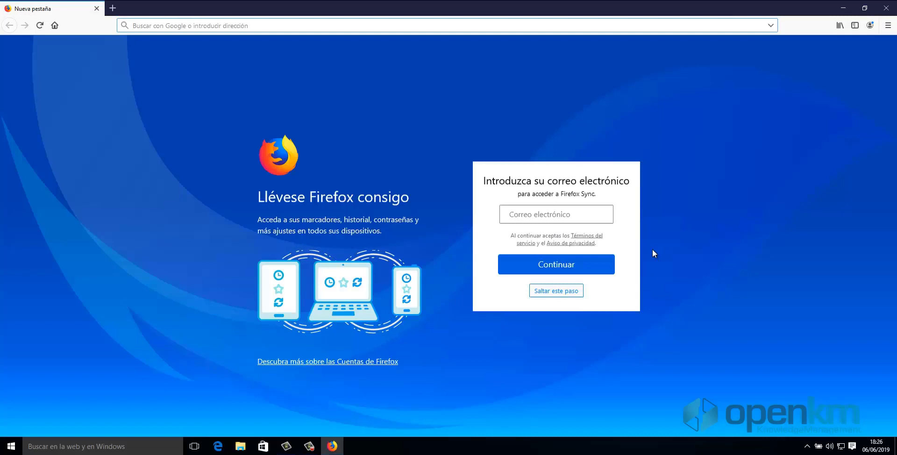
Paste the administrator password, log in to OpenKM, and open the test folder
left_click(887, 25)
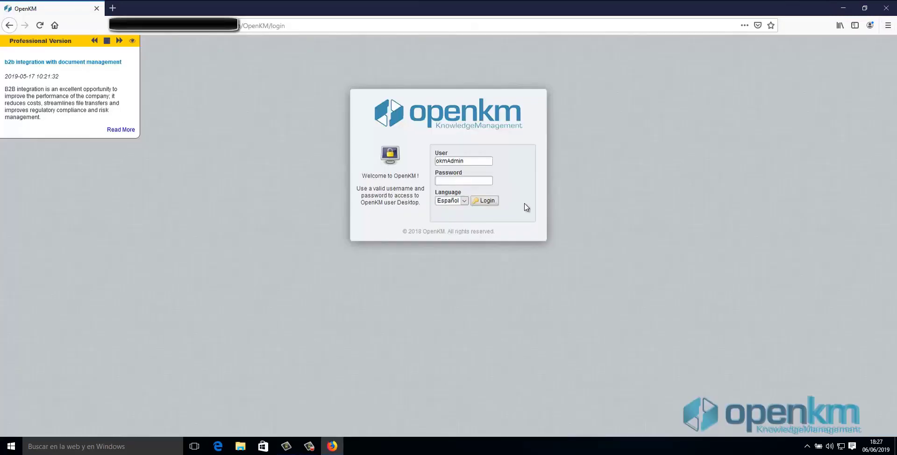
key("ctrl+v")
left_click(484, 201)
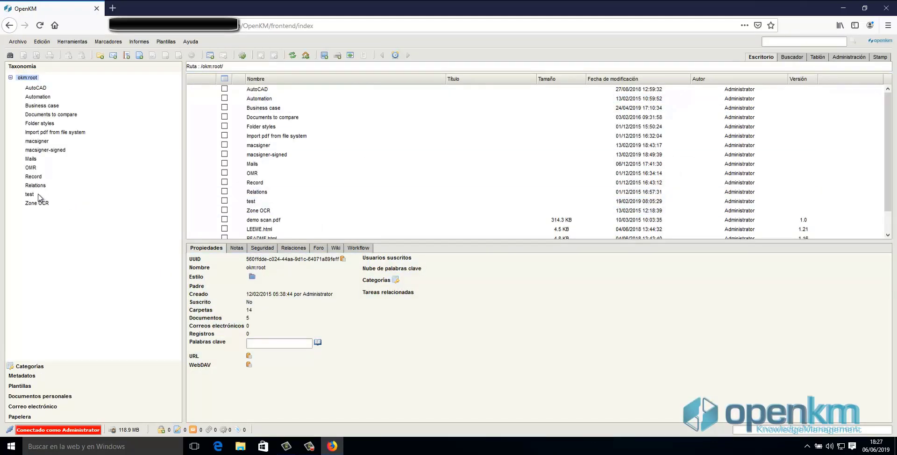
left_click(35, 195)
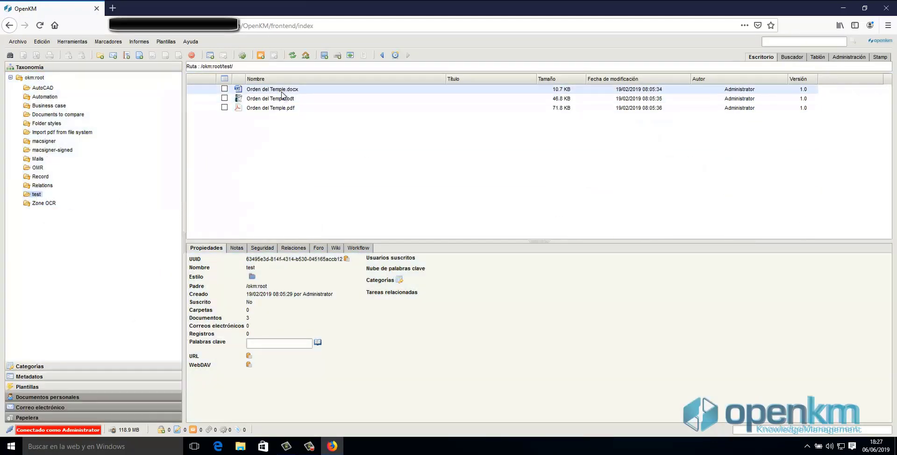
Select Orden del Temple.docx and review Firefox's application download settings
left_click(262, 90)
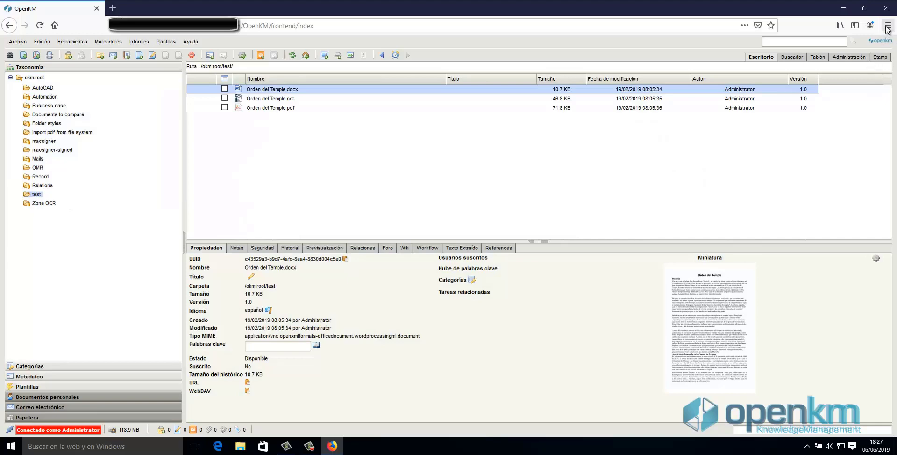
left_click(888, 25)
left_click(802, 186)
scroll(345, 220, "down", 12)
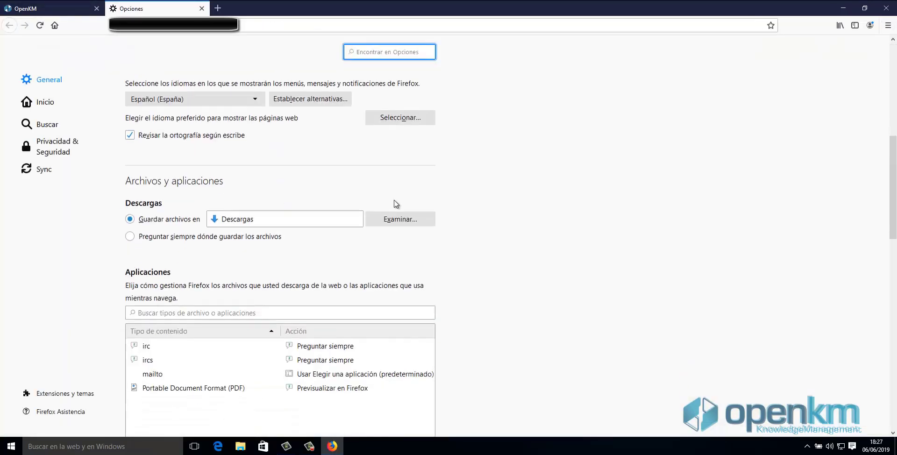
Start live editing Orden del Temple.docx and save the live_edit.jnlp download
left_click(201, 8)
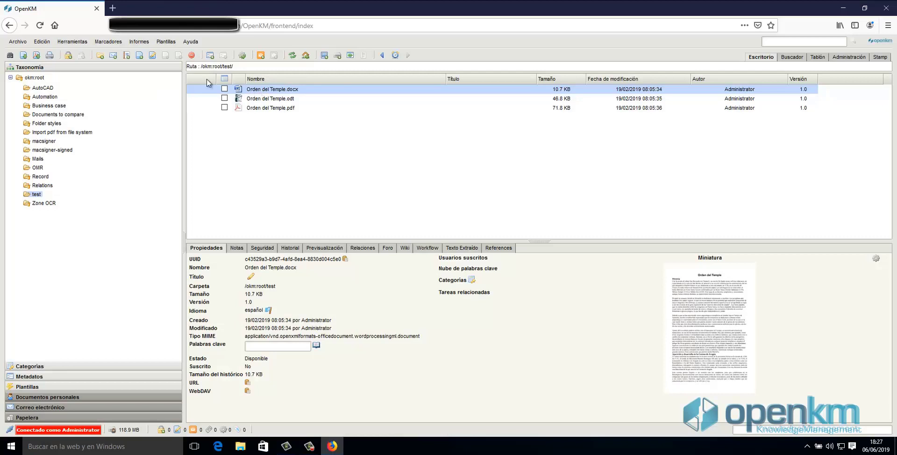
left_click(152, 55)
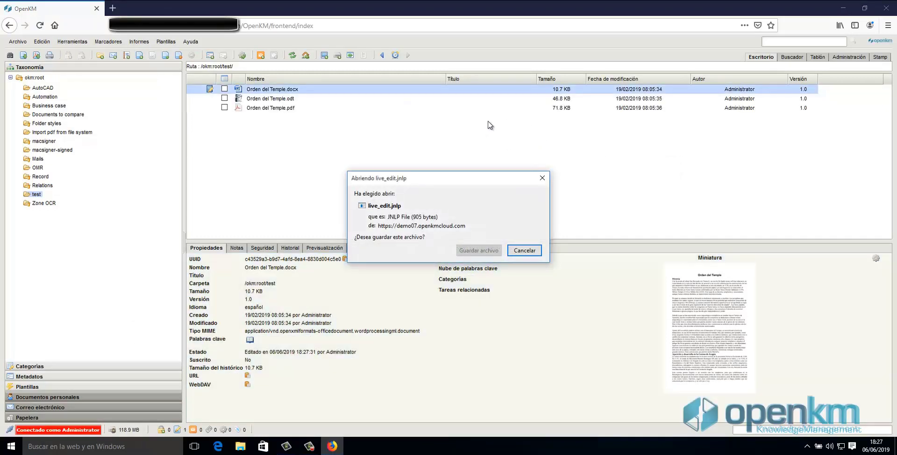
left_click(479, 250)
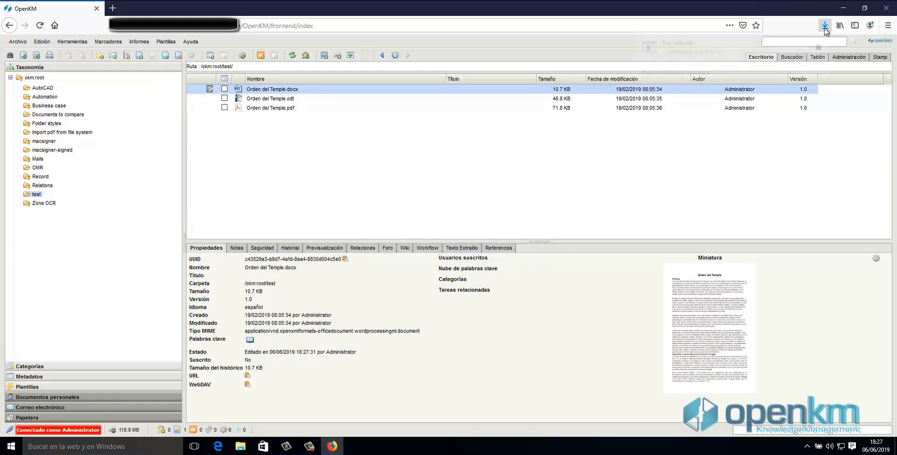
Set Java(TM) Web Launcher to always open live_edit and other .jnlp files
left_click(822, 46)
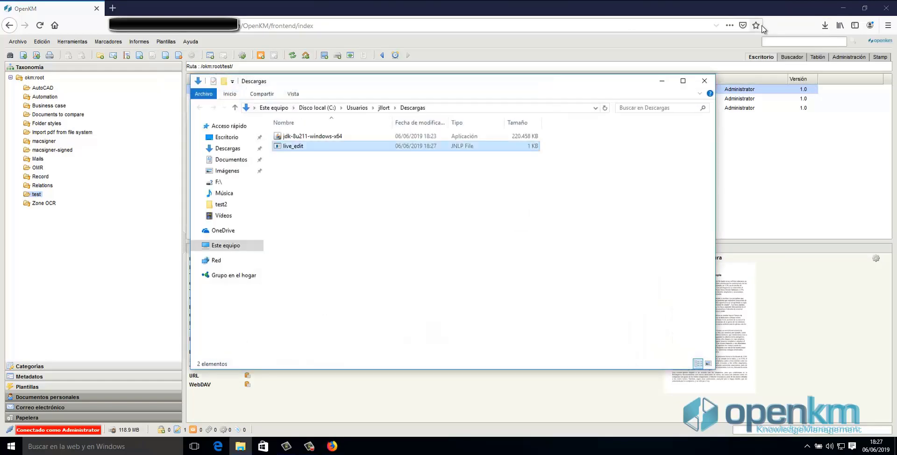
right_click(302, 146)
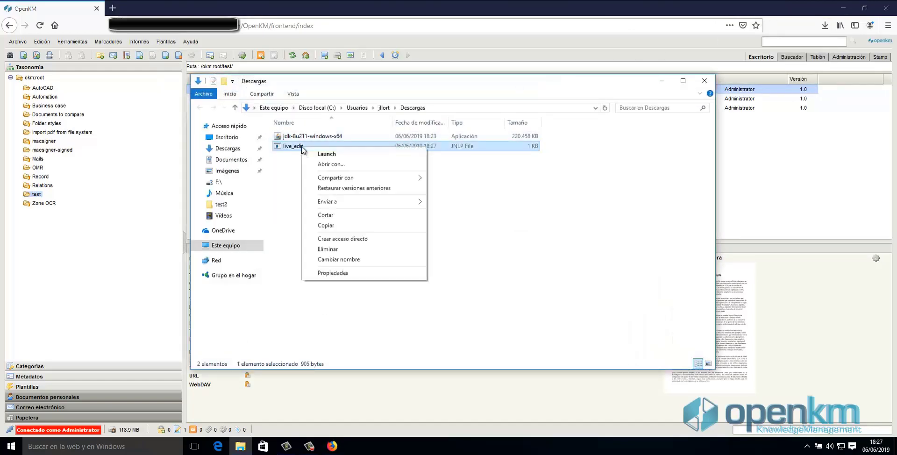
left_click(350, 165)
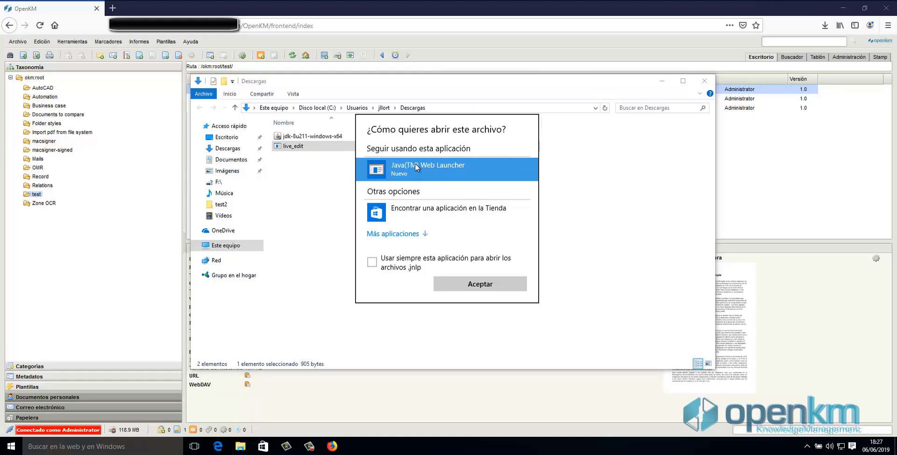
left_click(373, 262)
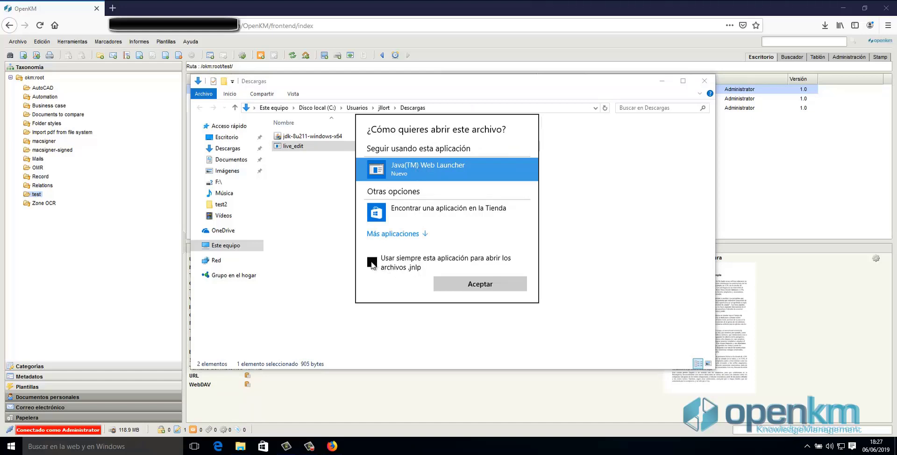
left_click(491, 285)
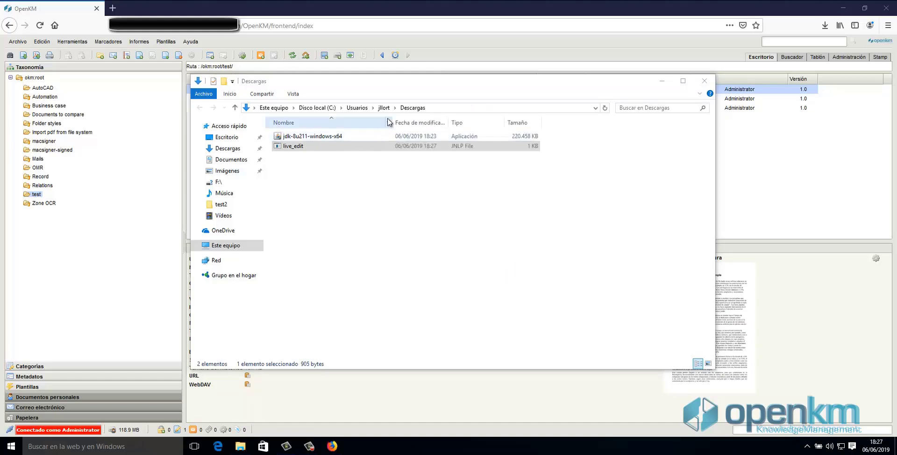
Open live_edit and run OKM LiveEdit, ticking 'No volver a mostrar' for this publisher
double_click(304, 147)
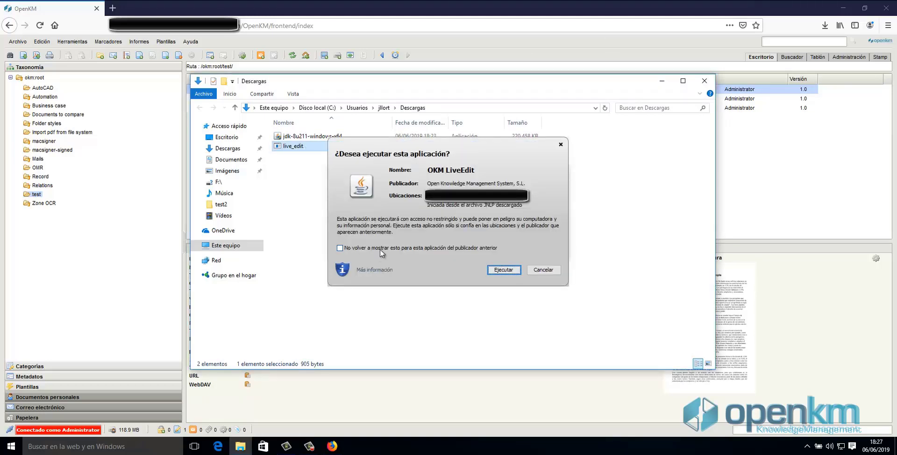
left_click(380, 248)
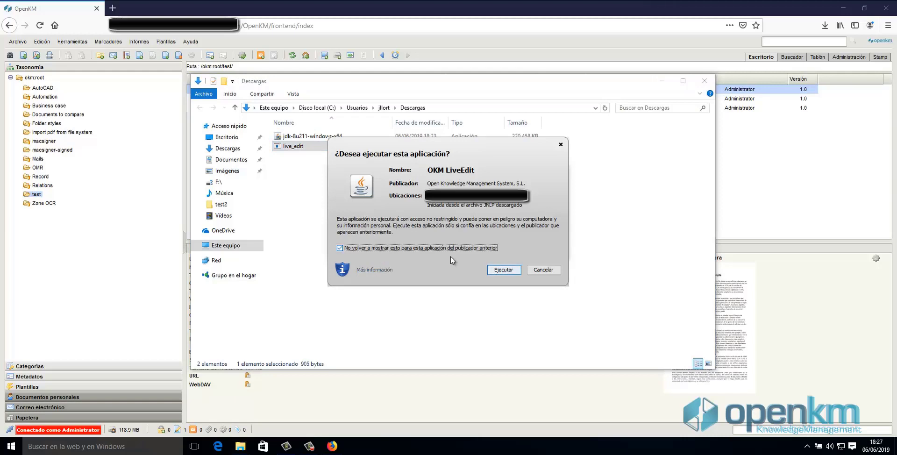
left_click(501, 270)
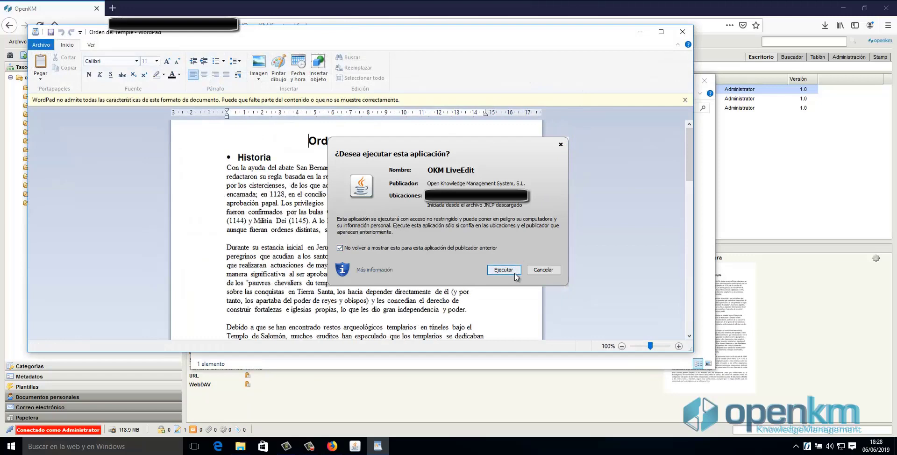
Run OKM LiveEdit, then close WordPad and LiveEdit so the edited file uploads
left_click(508, 270)
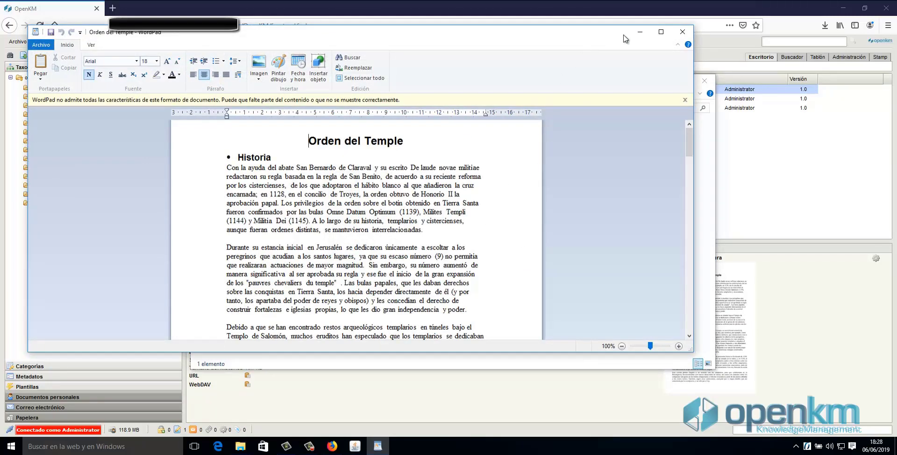
left_click(682, 31)
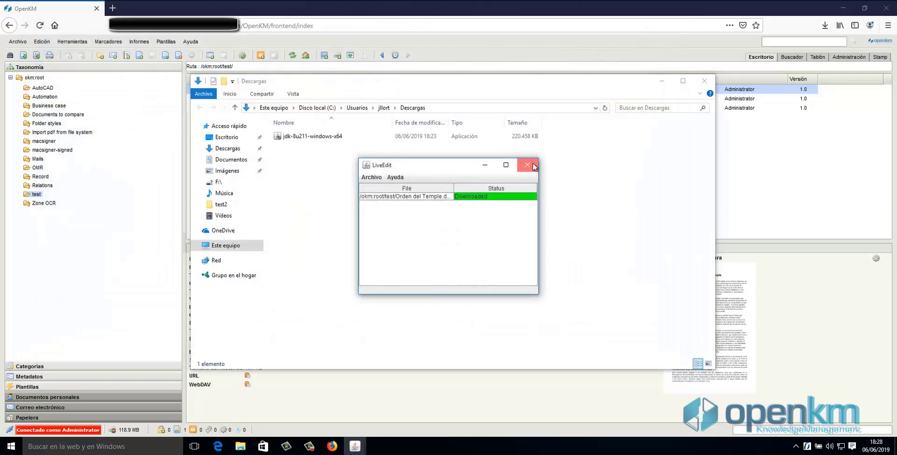
left_click(537, 165)
left_click(439, 242)
Exit LiveEdit with Sí, close the Descargas window, and refresh the OpenKM file list
left_click(527, 164)
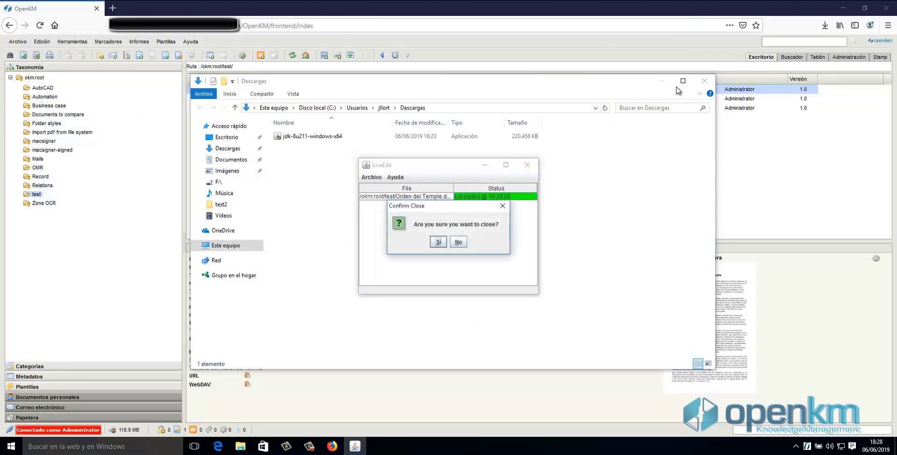
left_click(440, 243)
left_click(705, 80)
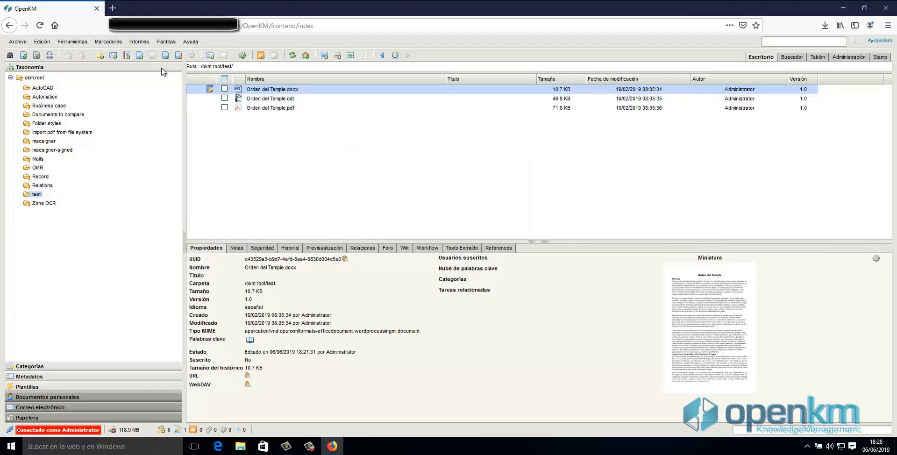
left_click(178, 55)
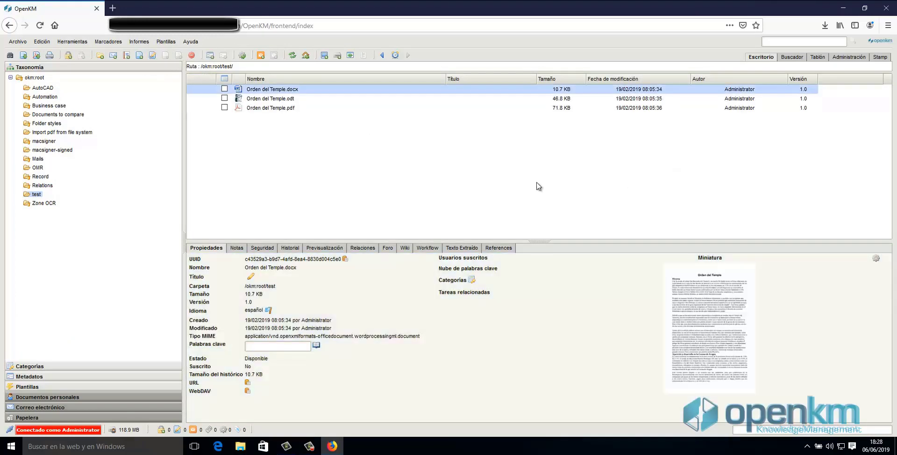
In Firefox Opciones > Aplicaciones, set JNLP File to Usar Java(TM) Web Launcher
left_click(888, 27)
left_click(795, 186)
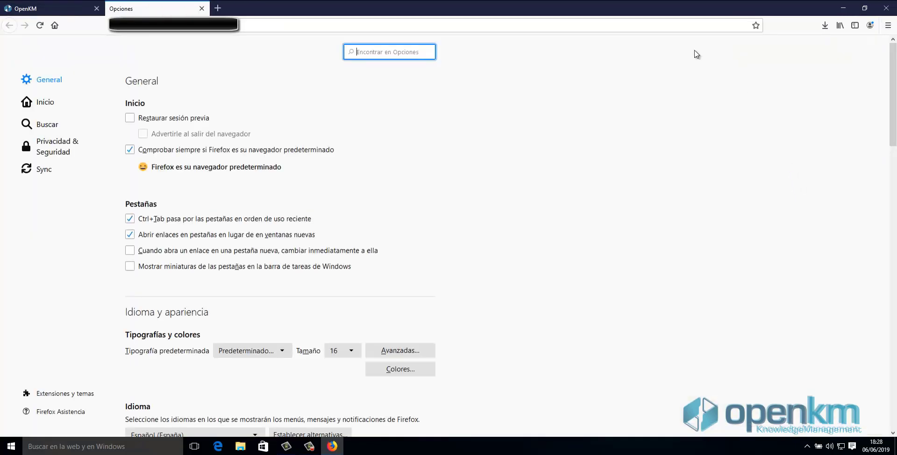
scroll(429, 240, "down", 12)
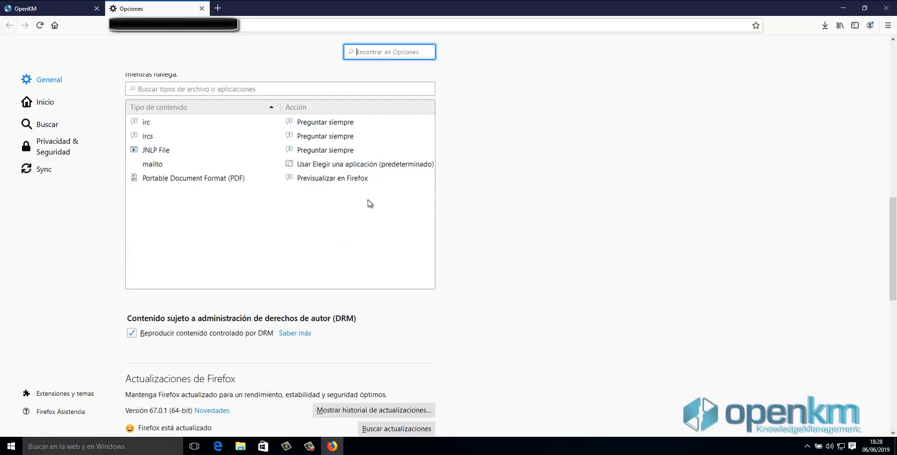
left_click(335, 150)
left_click(425, 150)
left_click(378, 192)
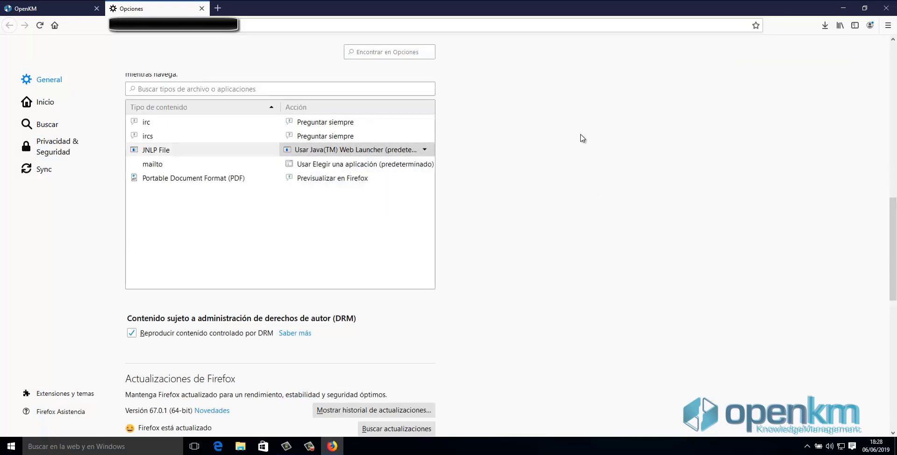
Back in OpenKM, live-edit Orden del Temple.docx, allowing live_edit.jnlp to run
left_click(202, 8)
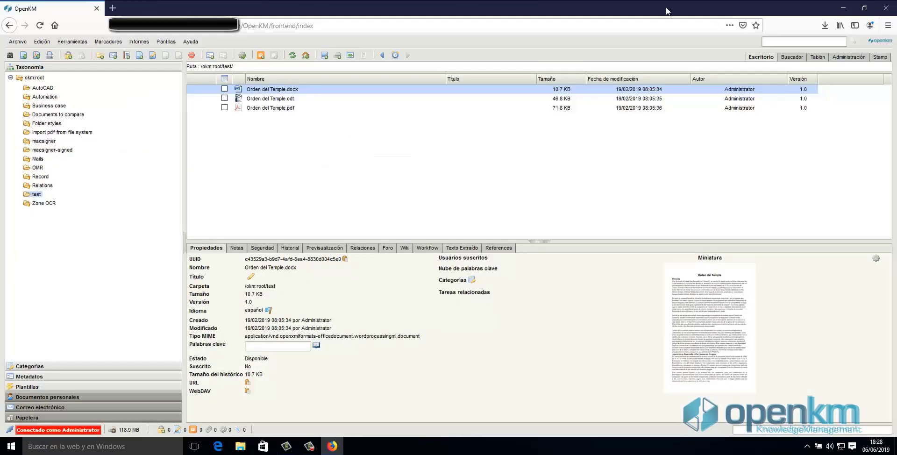
left_click(152, 55)
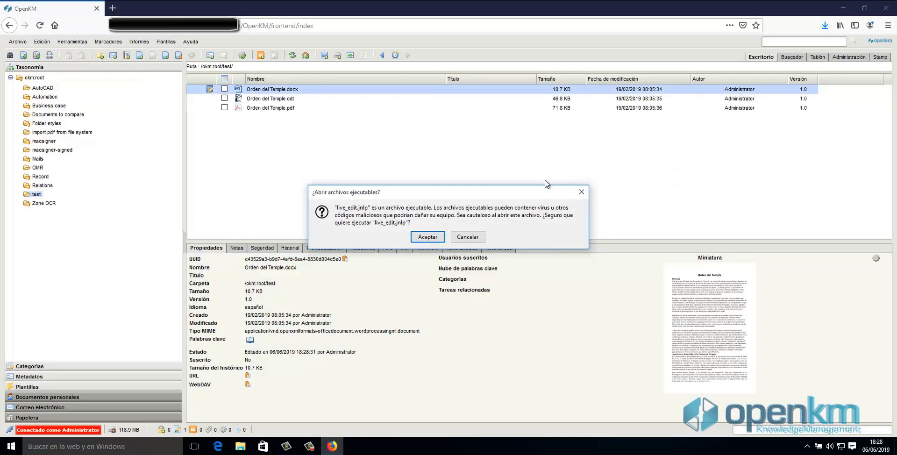
left_click(426, 237)
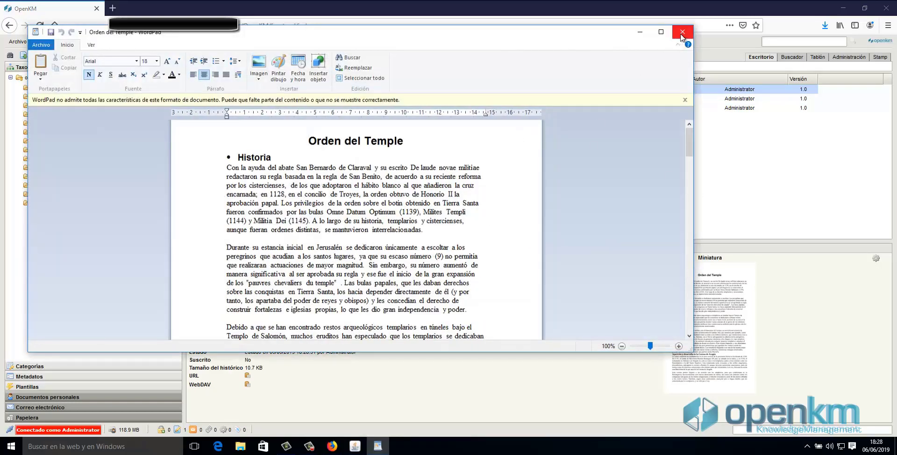
Close WordPad and LiveEdit with Sí, then refresh the file list to show Disponible
left_click(682, 32)
left_click(527, 164)
left_click(438, 242)
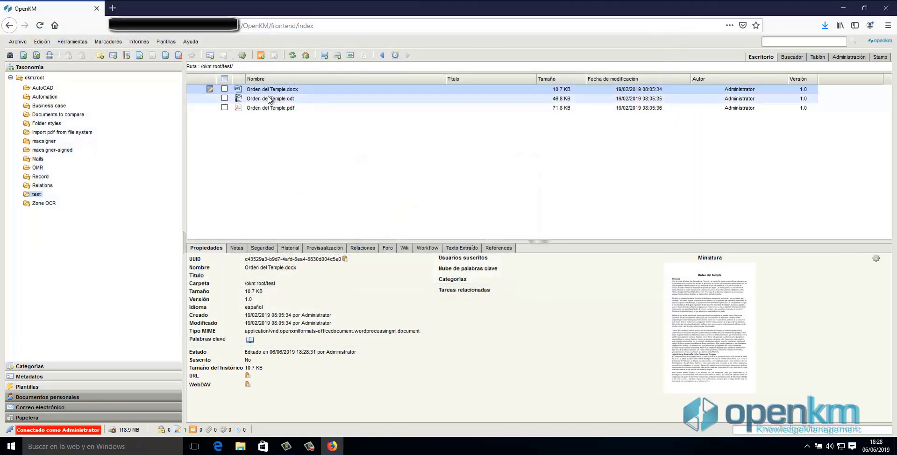
left_click(179, 56)
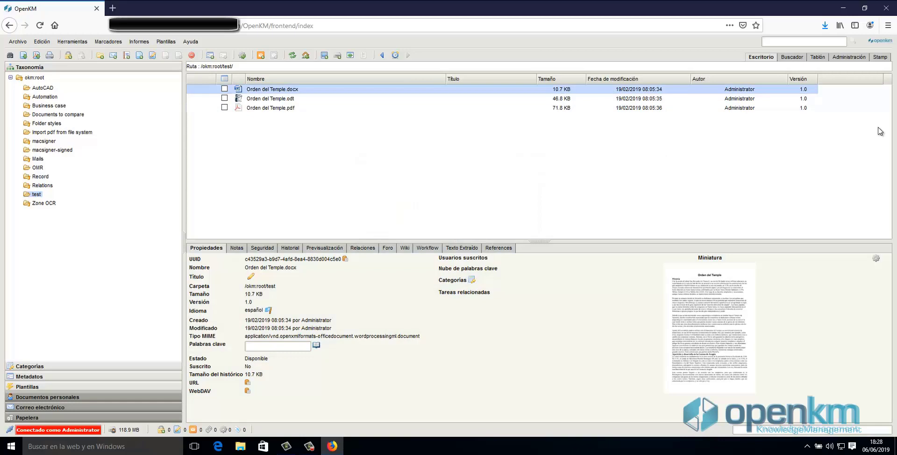
Open about:config in a new tab, accept the risk, and filter for skipConfirmLaunchExecutable
left_click(112, 8)
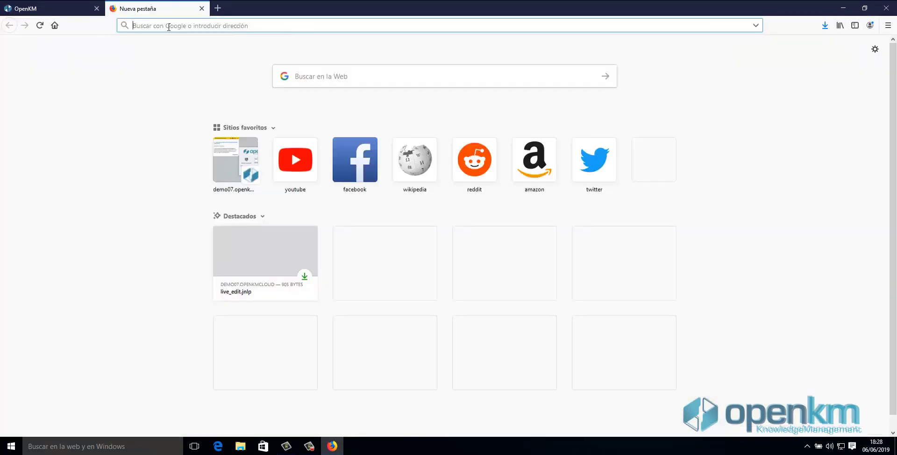
type("about:config")
key("Return")
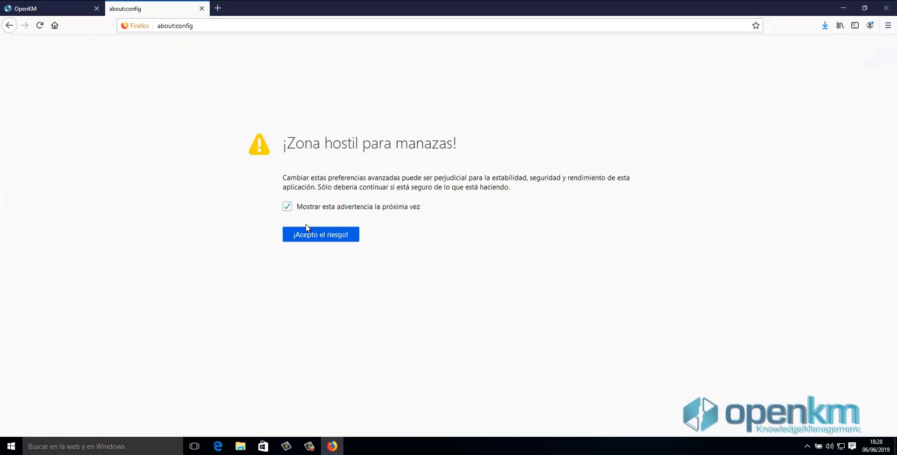
left_click(321, 234)
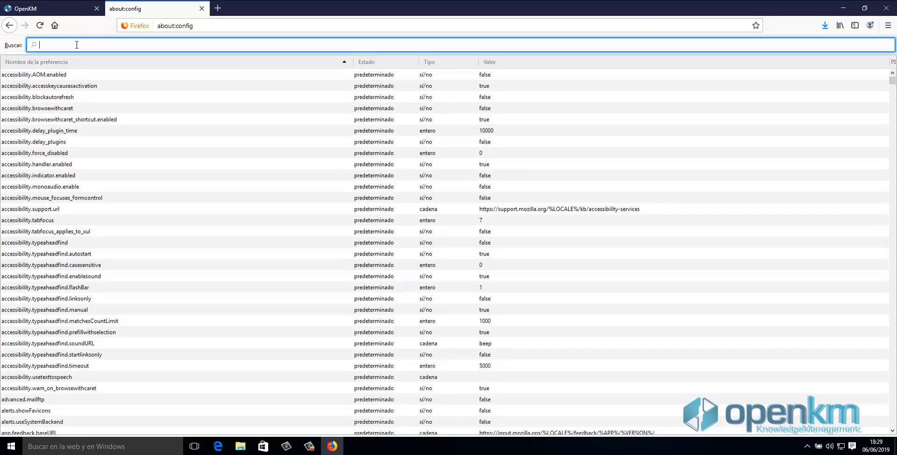
key("ctrl+v")
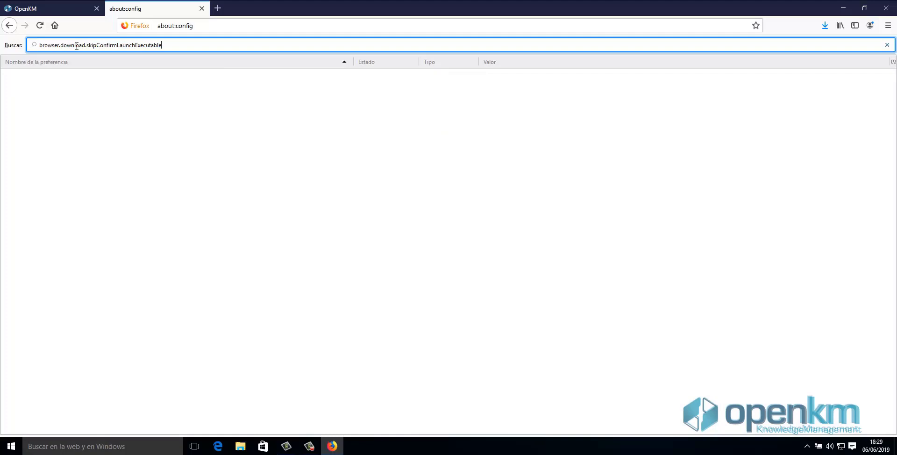
Add boolean preference browser.download.skipConfirmLaunchExecutable set to true, then close the tab
right_click(115, 93)
mouse_move(146, 139)
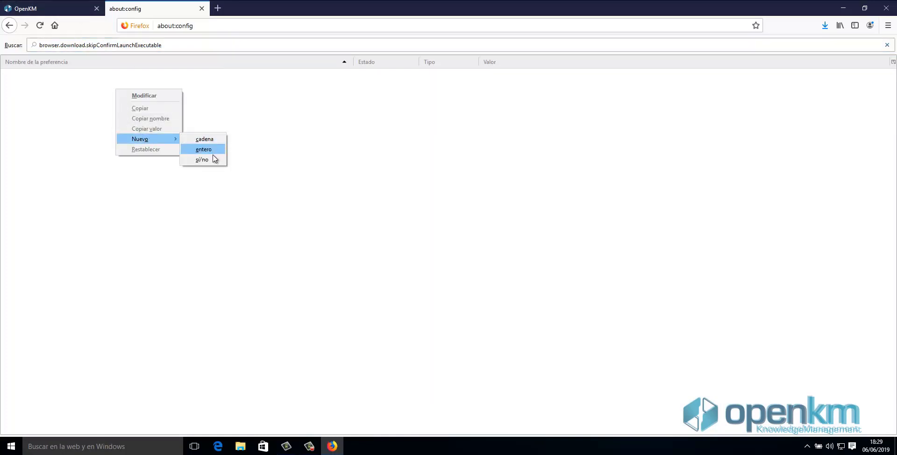
left_click(203, 159)
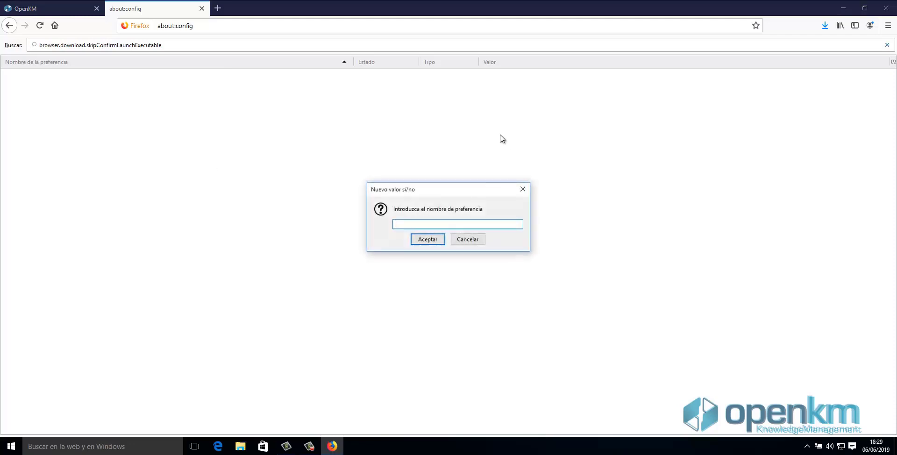
key("ctrl+v")
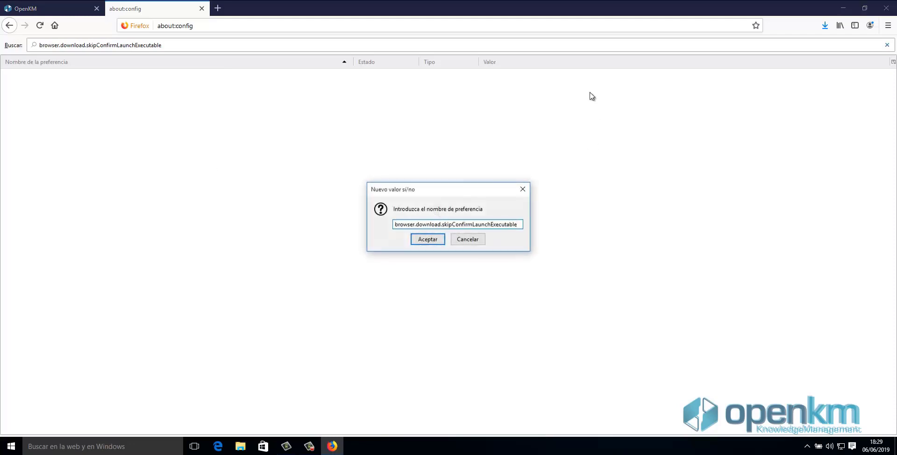
left_click(437, 236)
left_click(398, 215)
left_click(457, 255)
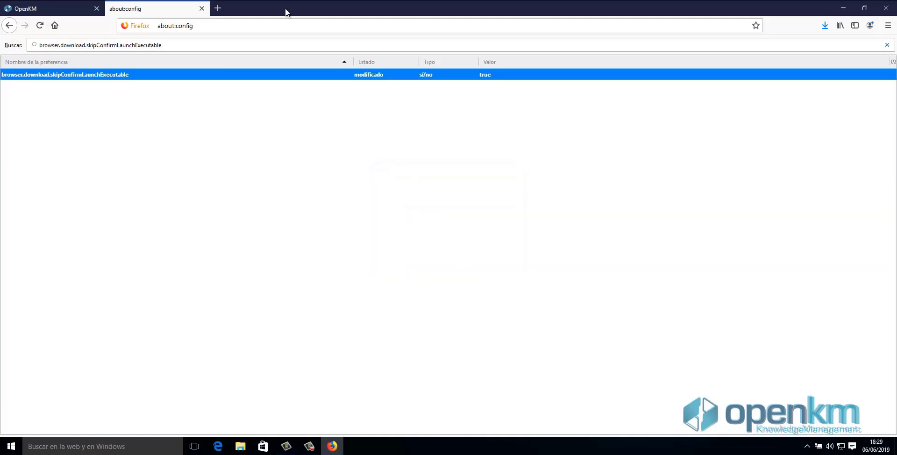
left_click(201, 9)
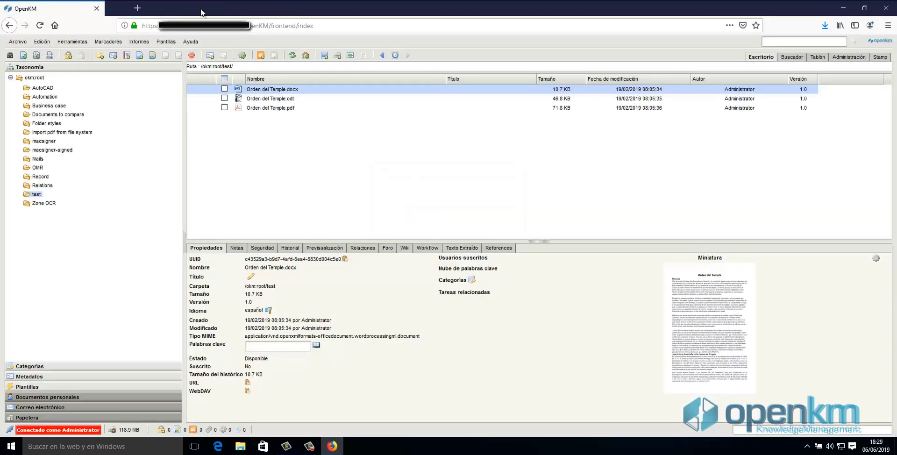
Live-edit Orden del Temple.docx, which opens directly in WordPad, and click into its first paragraph
left_click(153, 55)
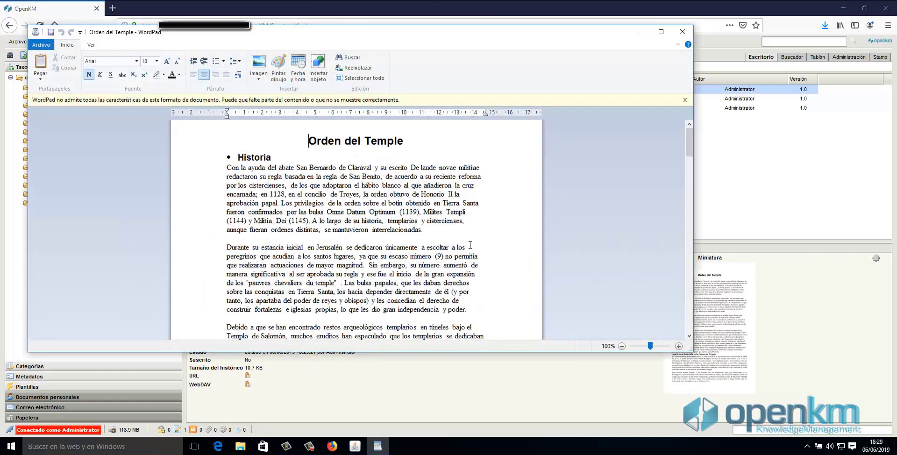
left_click(278, 168)
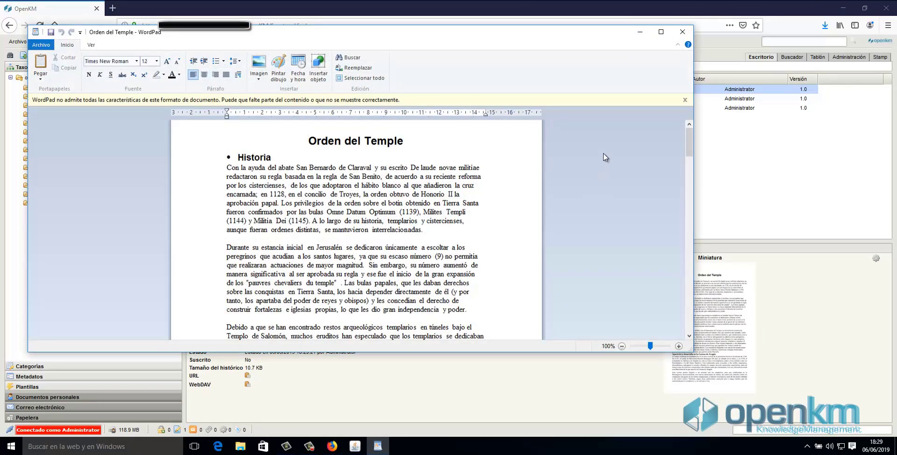